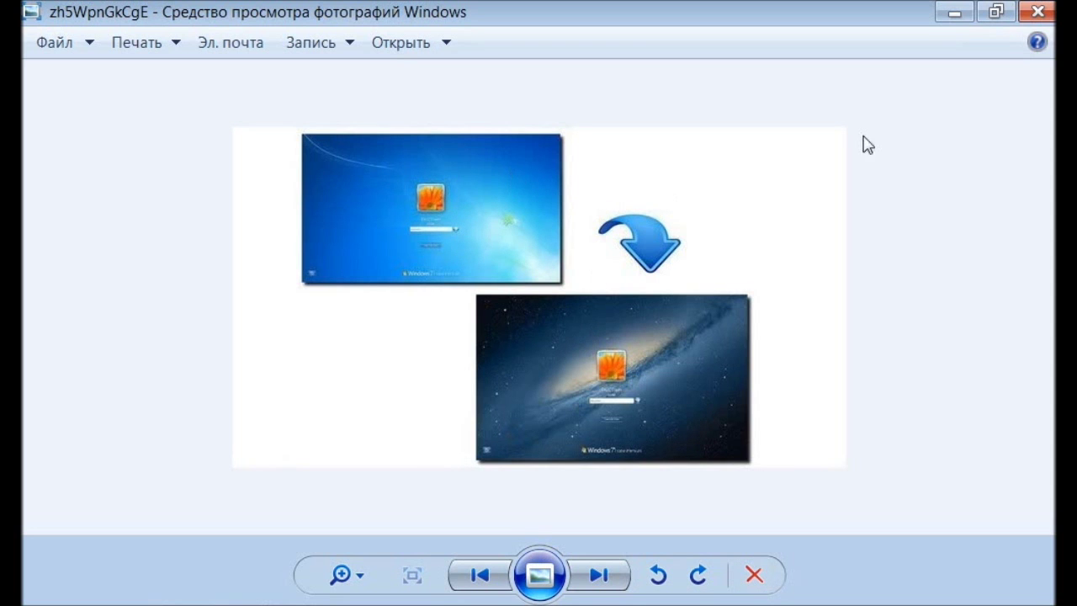
- Close the open picture and launch the Registry Editor with regedit
{"action": "left_click", "coordinate": [1036, 12]}
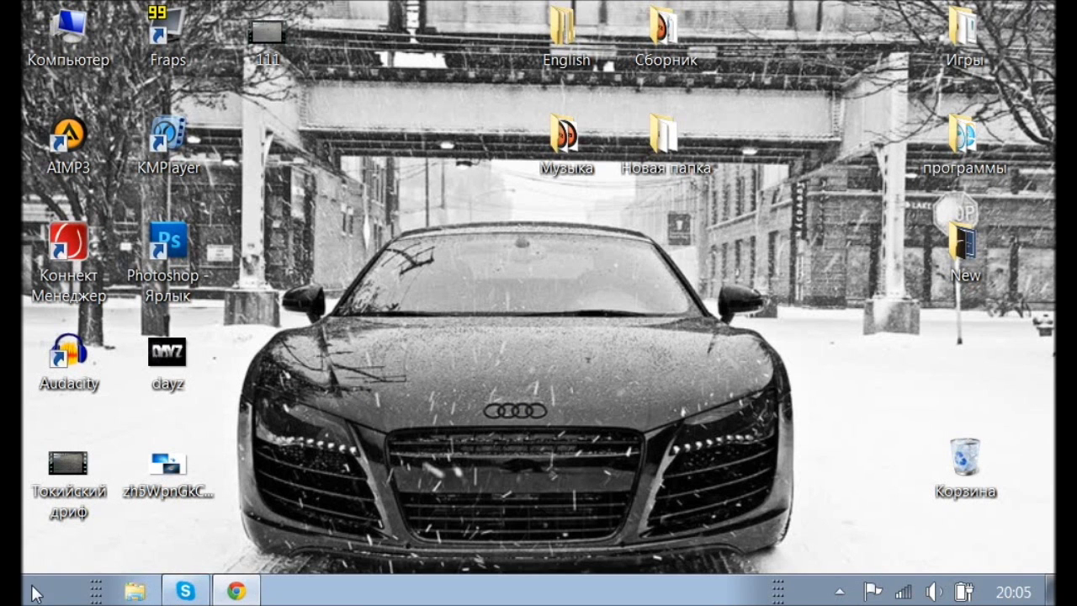
{"action": "left_click", "coordinate": [34, 592]}
{"action": "left_click", "coordinate": [97, 535]}
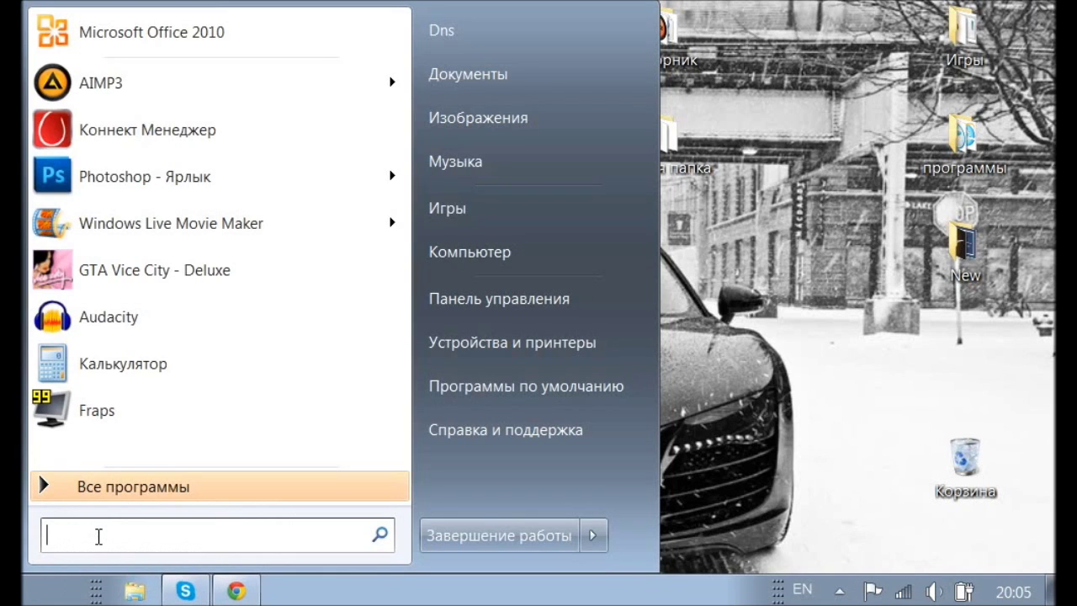
{"action": "type", "text": "rege"}
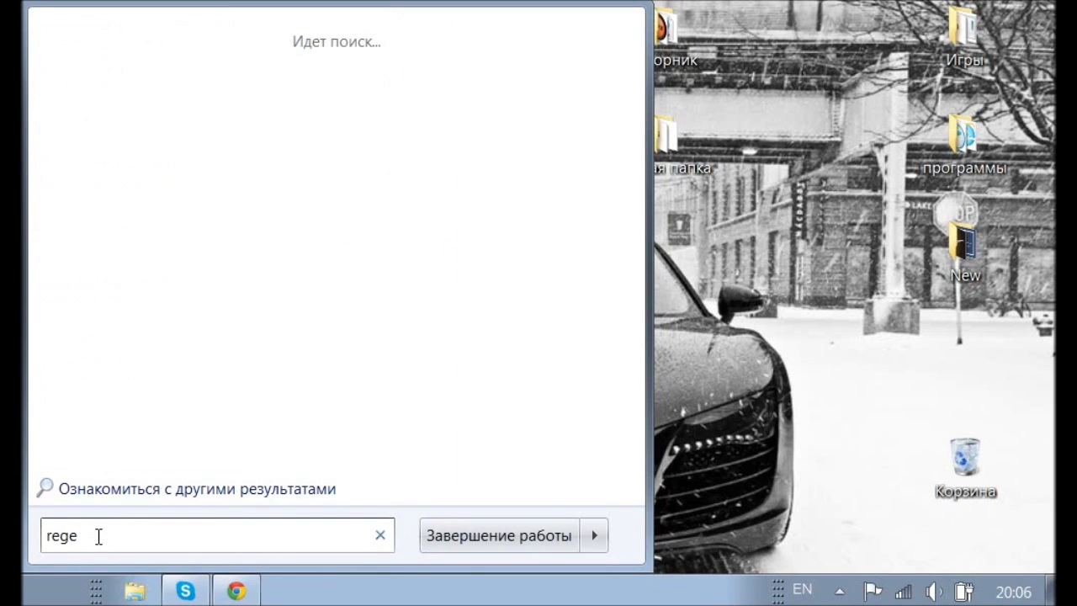
{"action": "type", "text": "dit"}
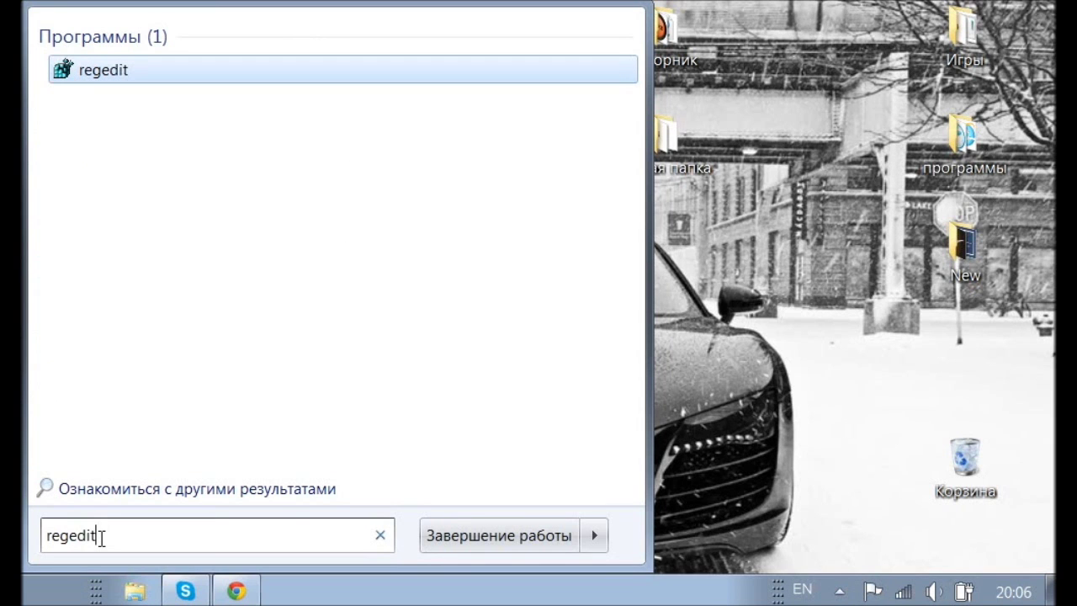
{"action": "key", "text": "Return"}
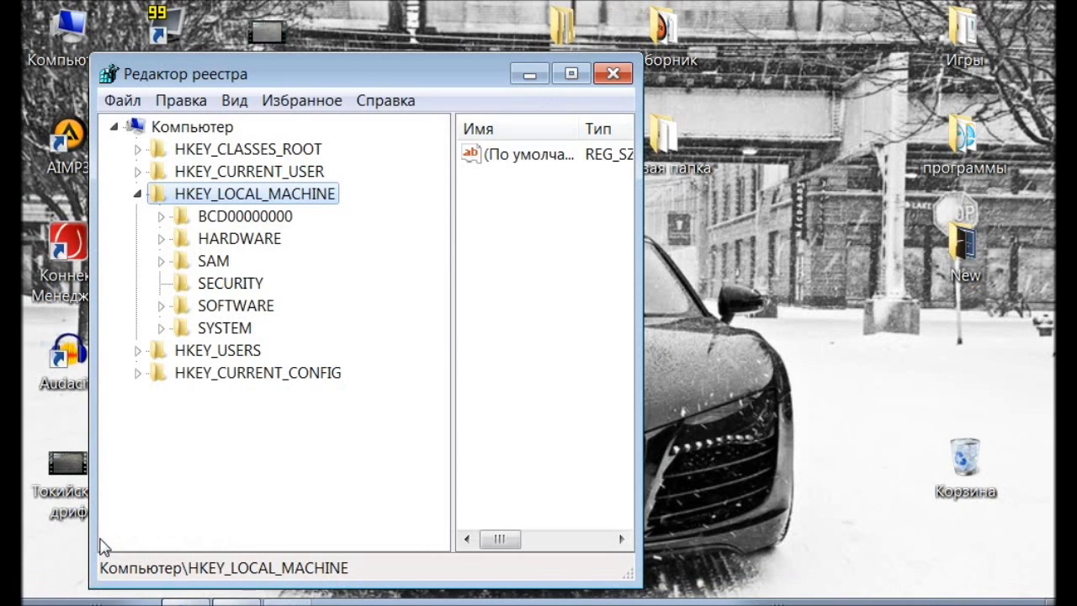
- Search the HKEY_LOCAL_MACHINE branch of the registry for OEMBackground
{"action": "right_click", "coordinate": [280, 200]}
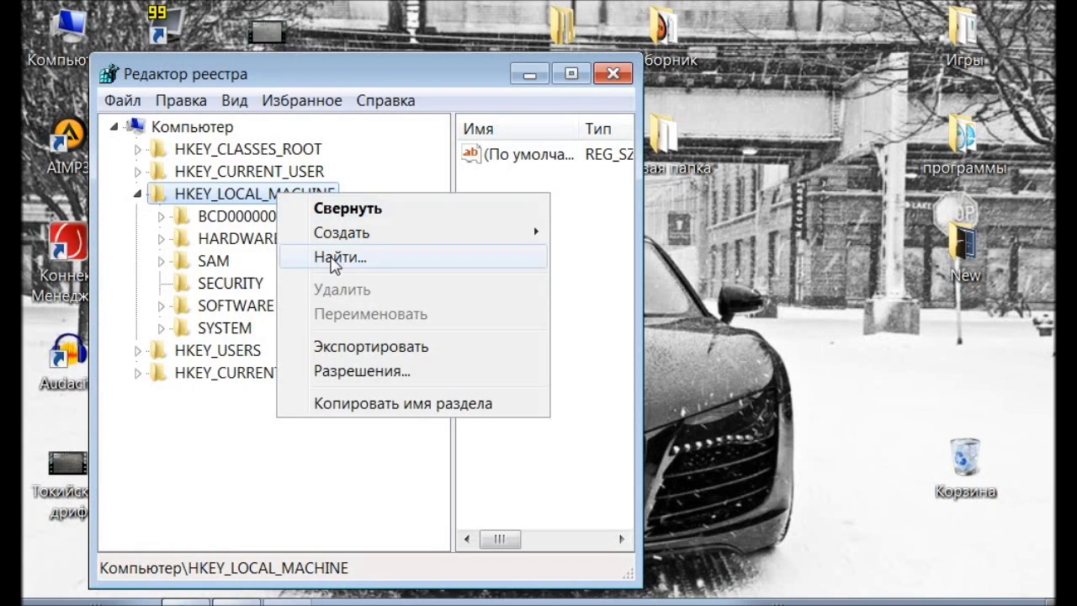
{"action": "left_click", "coordinate": [334, 259]}
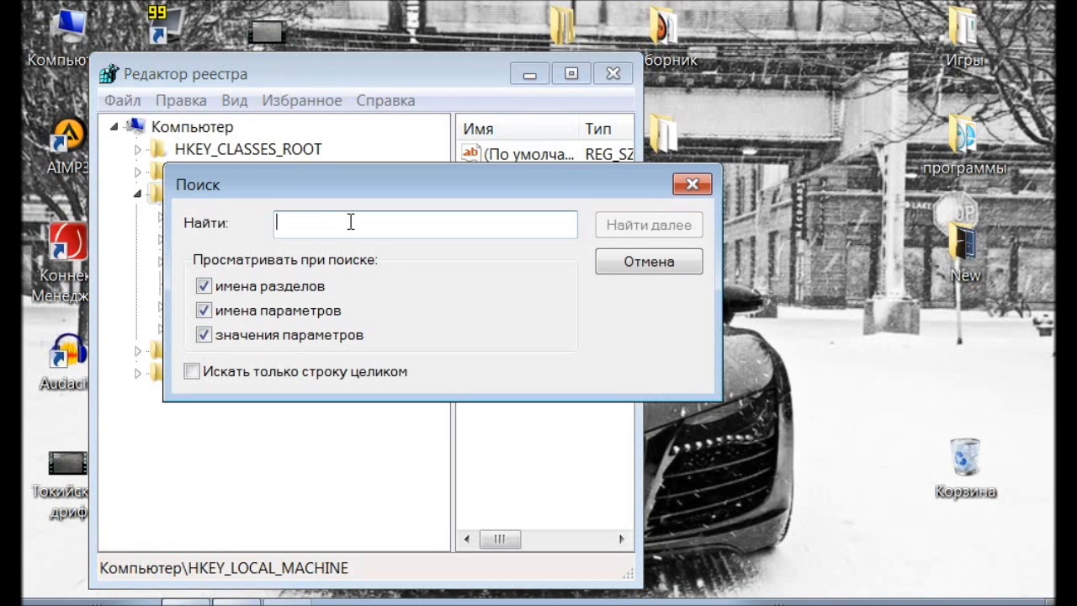
{"action": "type", "text": "ЩУЬИ"}
{"action": "key", "text": "BackSpace"}
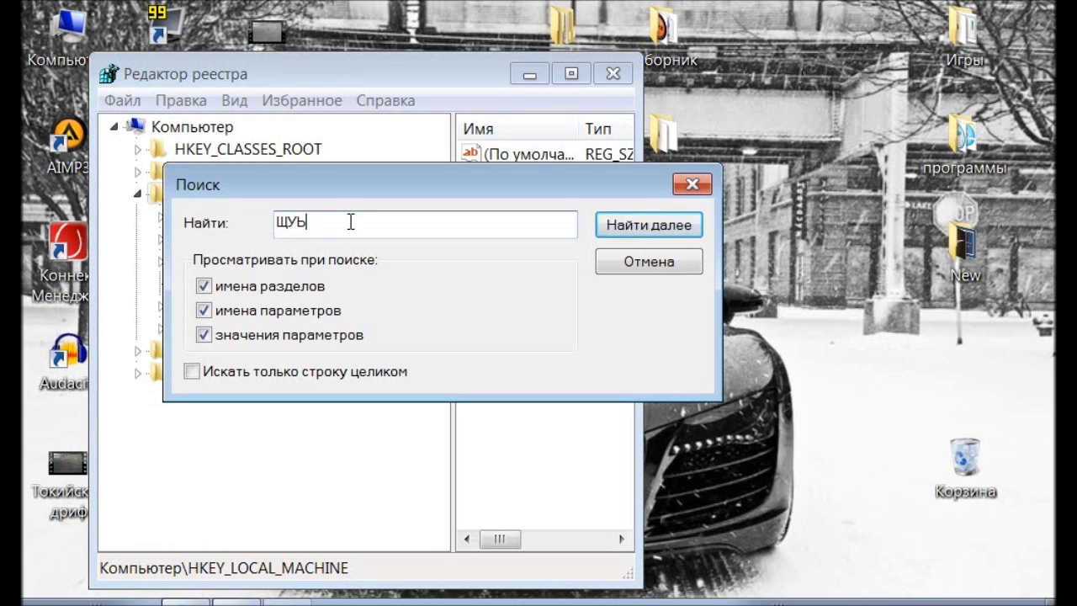
{"action": "key", "text": "BackSpace"}
{"action": "key", "text": "BackSpace"}
{"action": "key", "text": "BackSpace"}
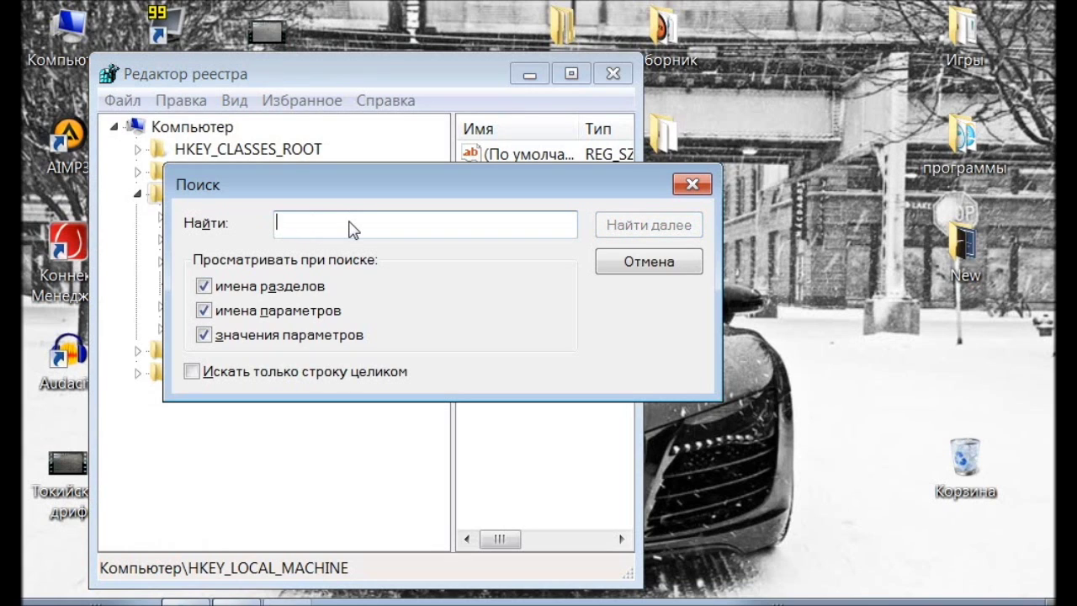
{"action": "type", "text": "OEM"}
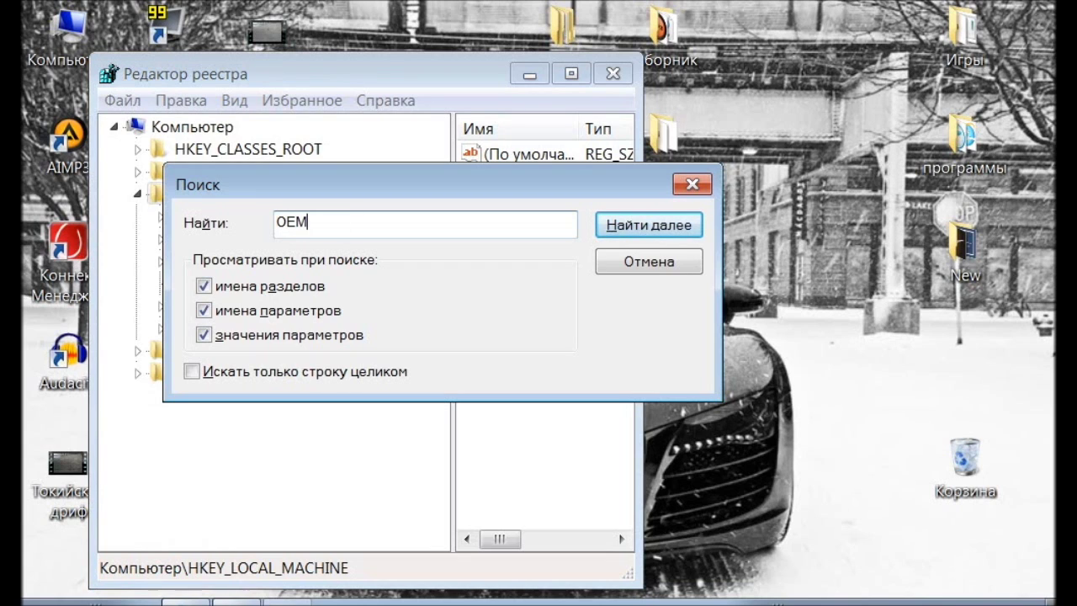
{"action": "type", "text": "Backgroun"}
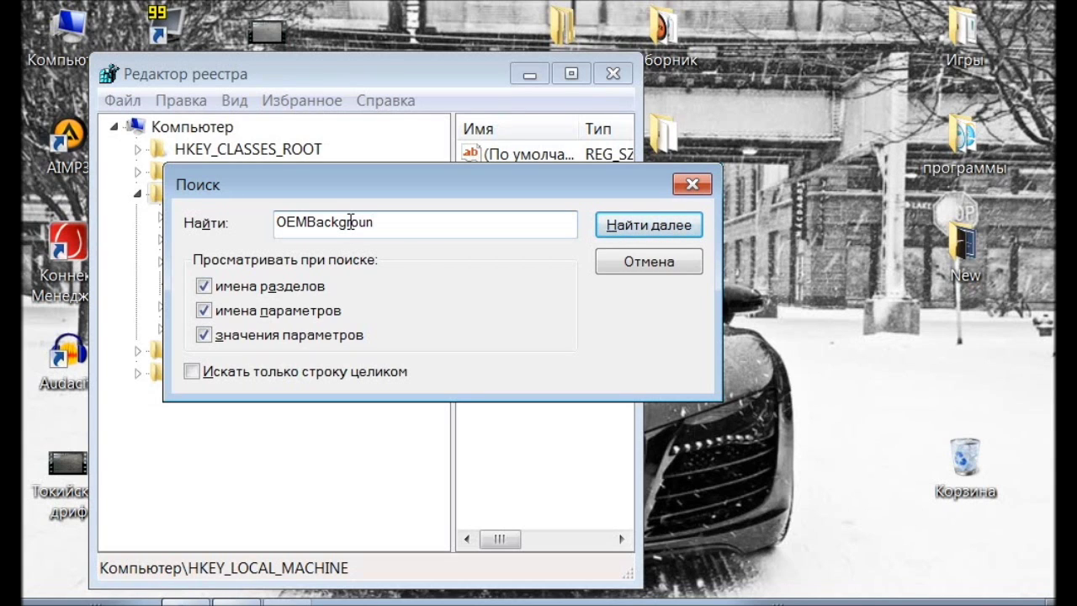
{"action": "type", "text": "d"}
{"action": "left_click", "coordinate": [614, 229]}
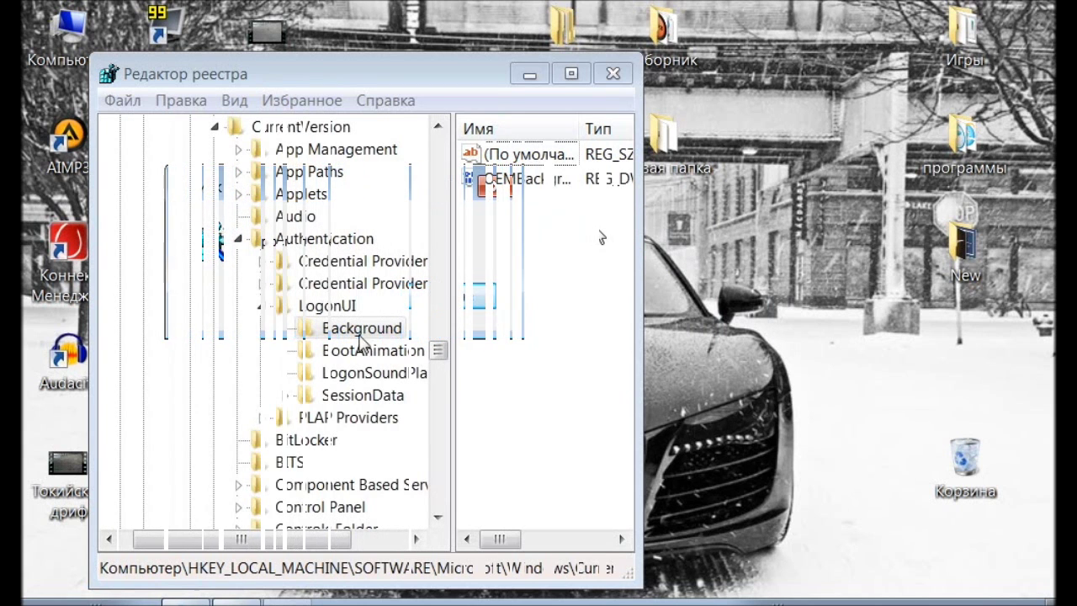
- Set the OEMBackground value in the LogonUI Background key to 1 and close the Registry Editor
{"action": "left_click", "coordinate": [362, 334]}
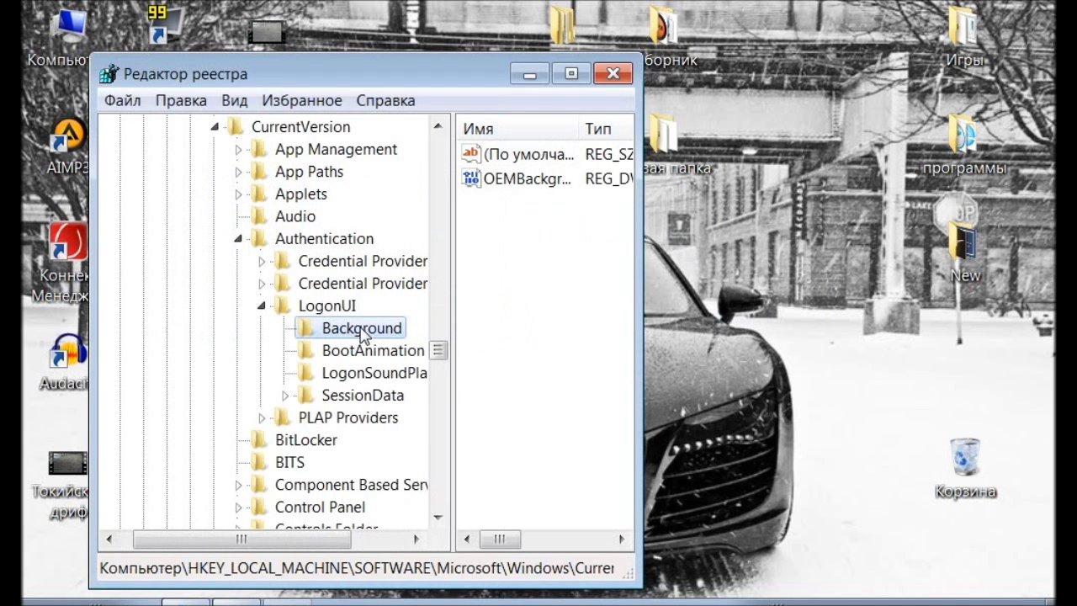
{"action": "right_click", "coordinate": [523, 181]}
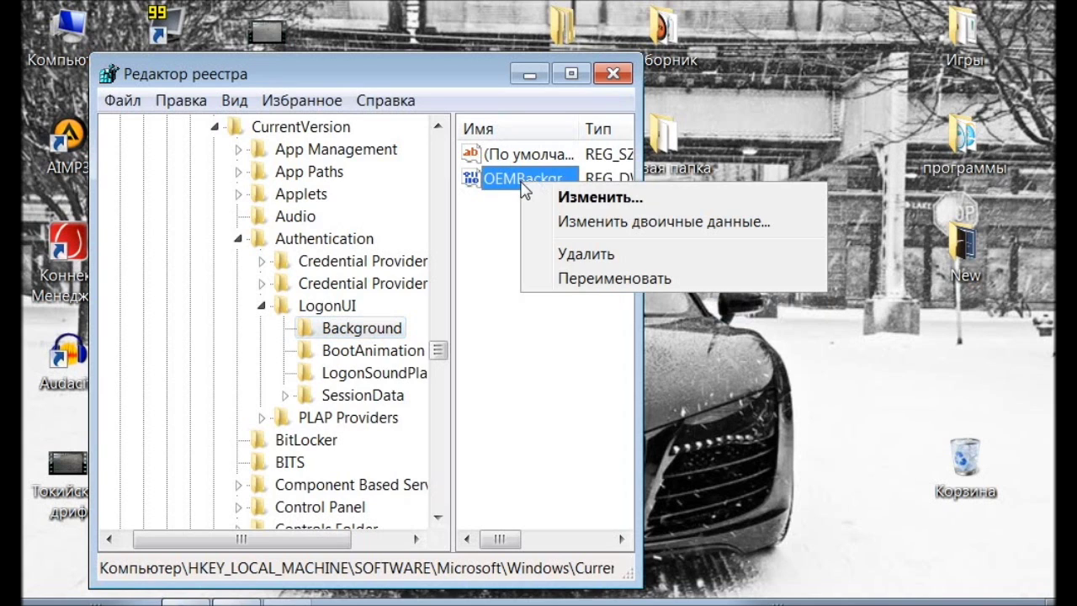
{"action": "left_click", "coordinate": [570, 199]}
{"action": "left_click", "coordinate": [211, 304]}
{"action": "left_click_drag", "start_coordinate": [203, 305], "coordinate": [152, 306]}
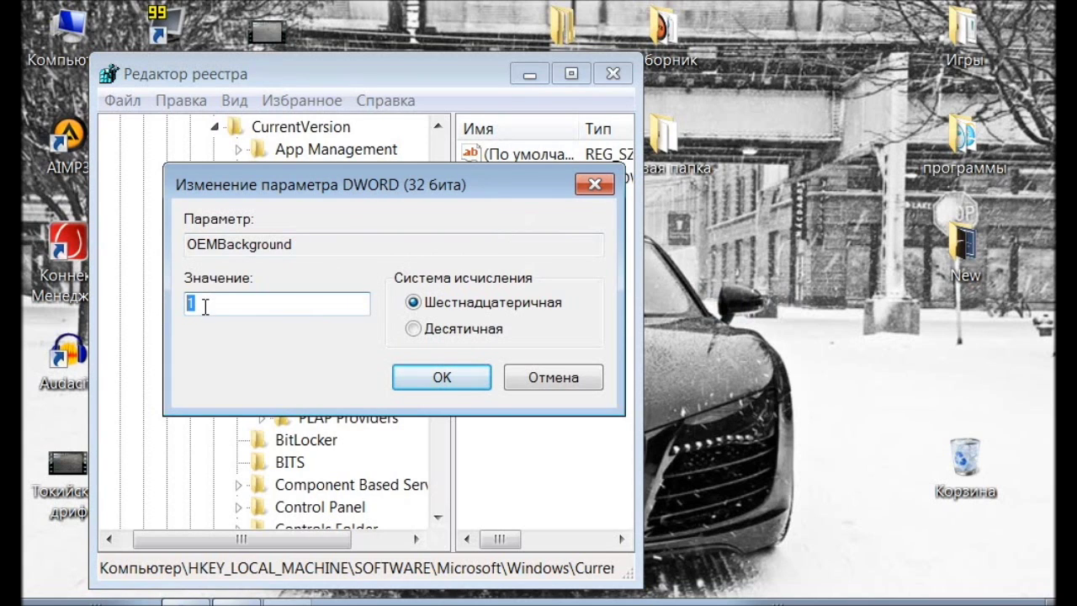
{"action": "key", "text": "BackSpace"}
{"action": "type", "text": "0"}
{"action": "left_click_drag", "start_coordinate": [228, 308], "coordinate": [153, 308]}
{"action": "type", "text": "1"}
{"action": "left_click", "coordinate": [454, 382]}
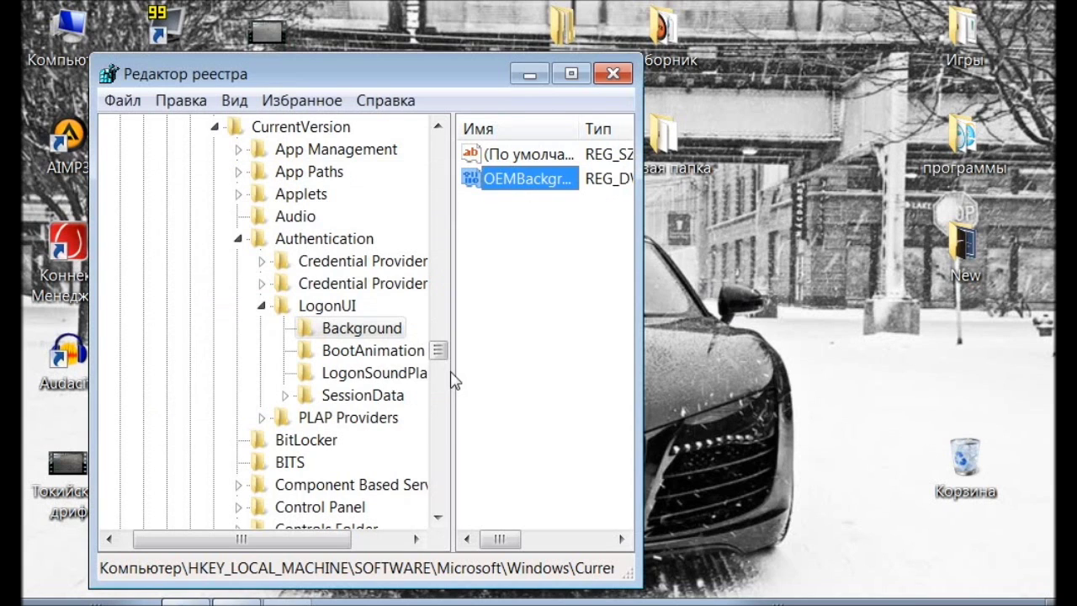
{"action": "left_click", "coordinate": [614, 75]}
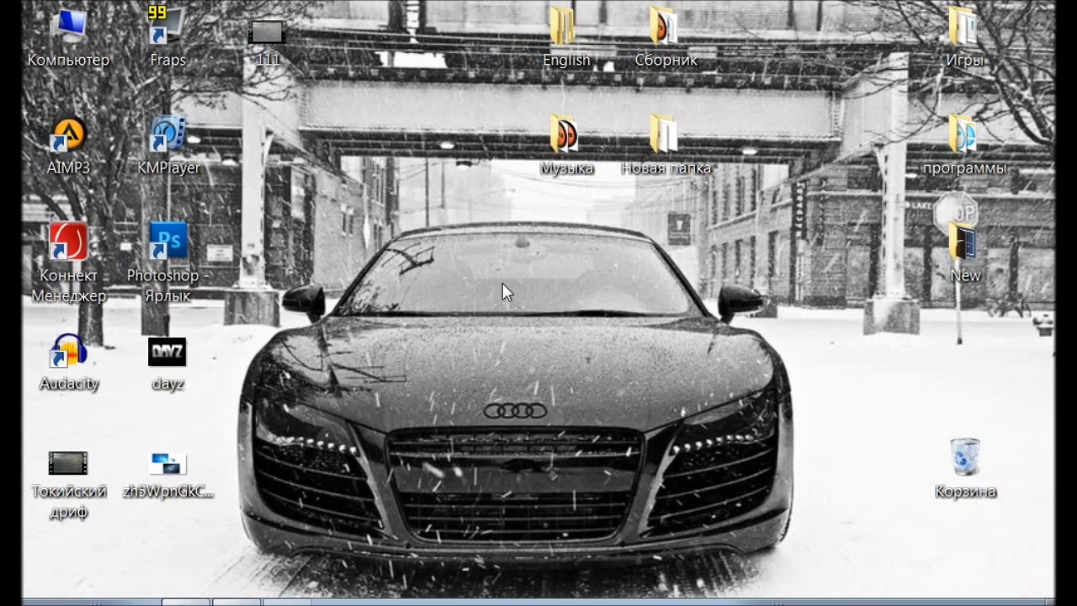
- Open the System32 folder inside Windows on local disk C: in a file window
{"action": "double_click", "coordinate": [67, 36]}
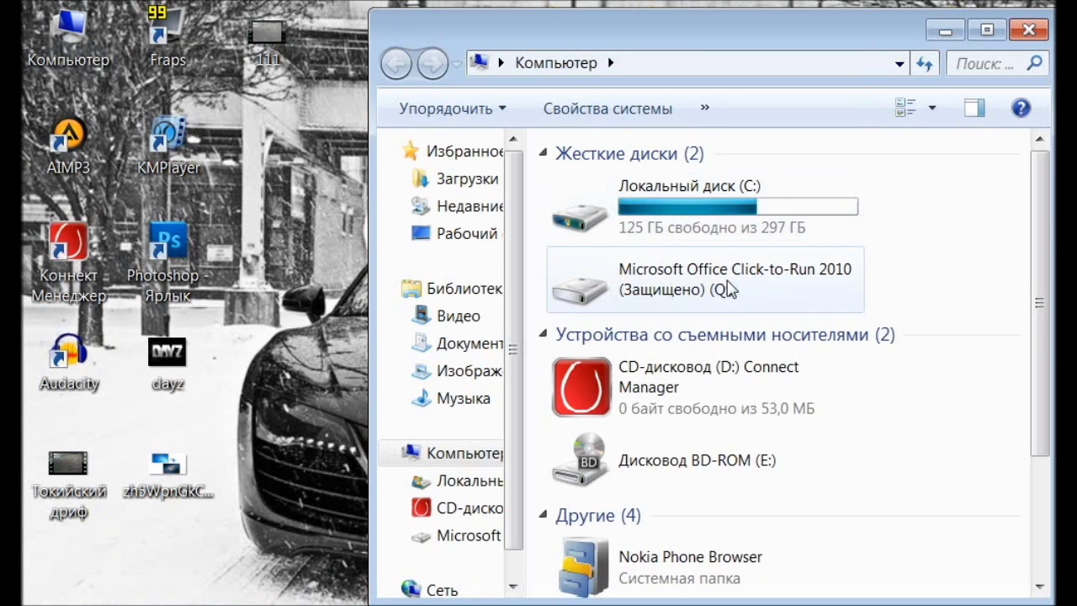
{"action": "double_click", "coordinate": [652, 191]}
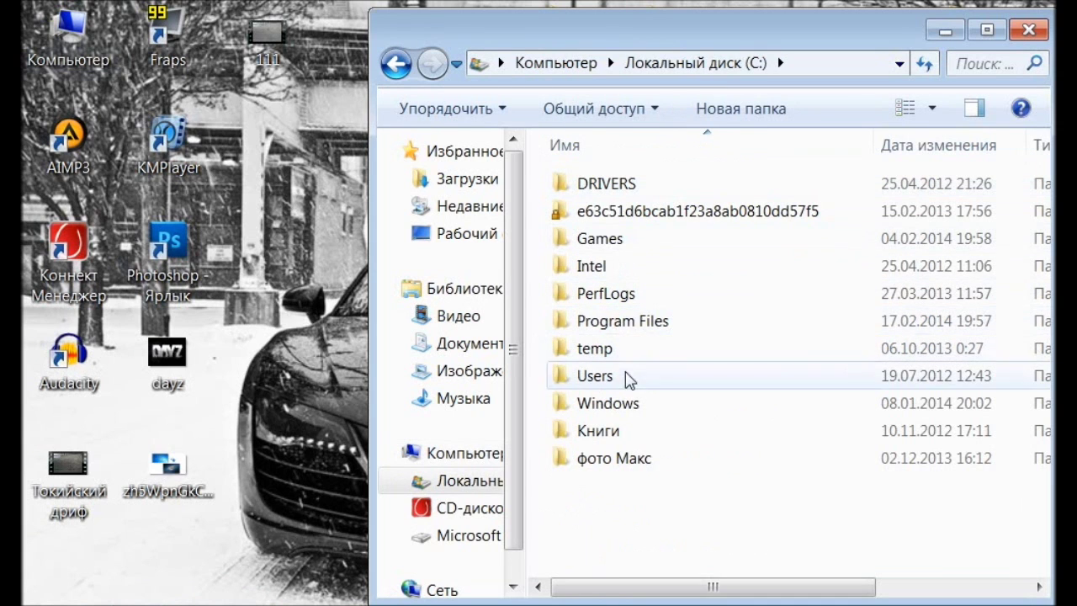
{"action": "double_click", "coordinate": [625, 404]}
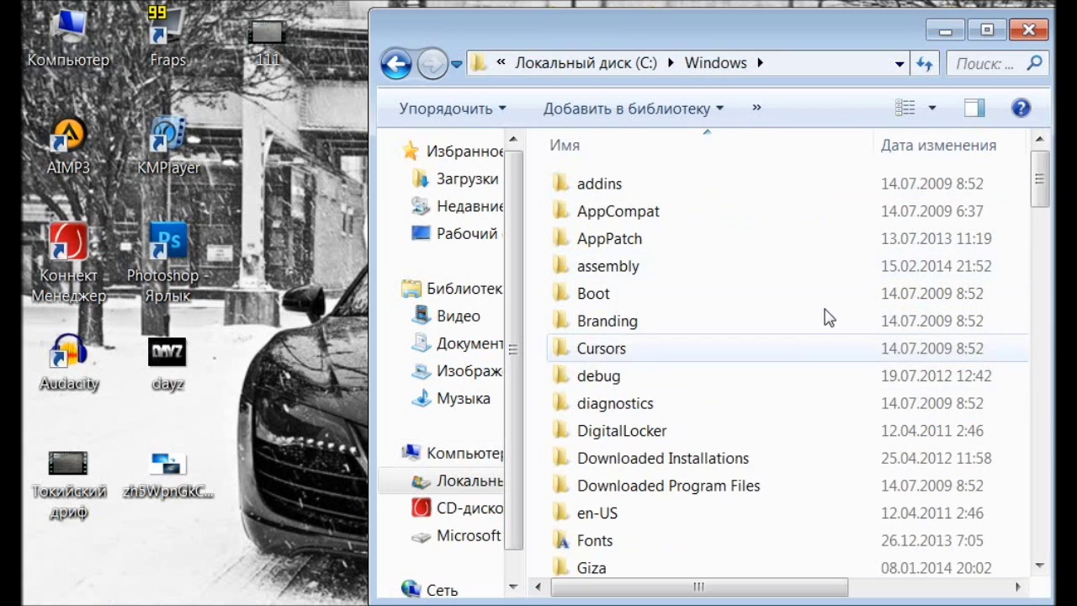
{"action": "left_click_drag", "start_coordinate": [1040, 175], "coordinate": [1040, 364]}
{"action": "double_click", "coordinate": [625, 271]}
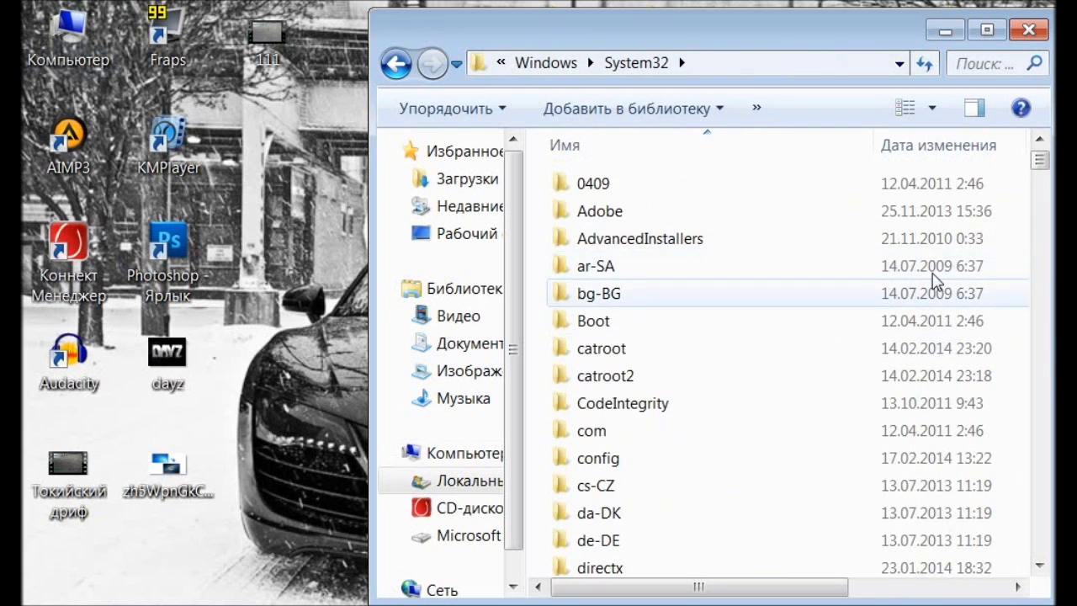
- Go from System32 through oobe and info into the backgrounds folder
{"action": "scroll", "coordinate": [639, 308], "scroll_direction": "down", "scroll_amount": 14}
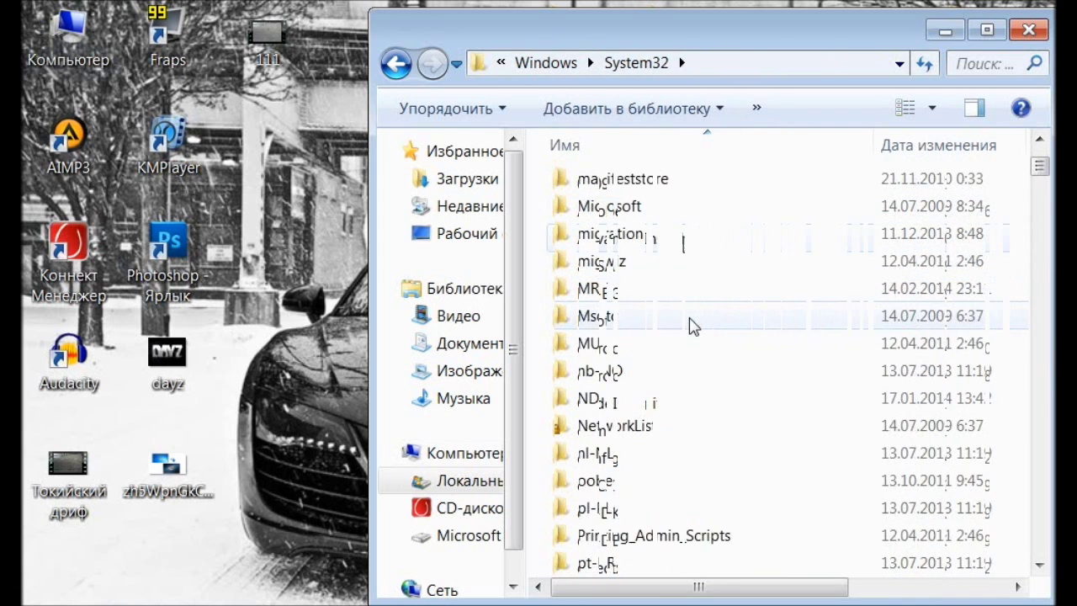
{"action": "scroll", "coordinate": [690, 324], "scroll_direction": "down", "scroll_amount": 2}
{"action": "double_click", "coordinate": [677, 318]}
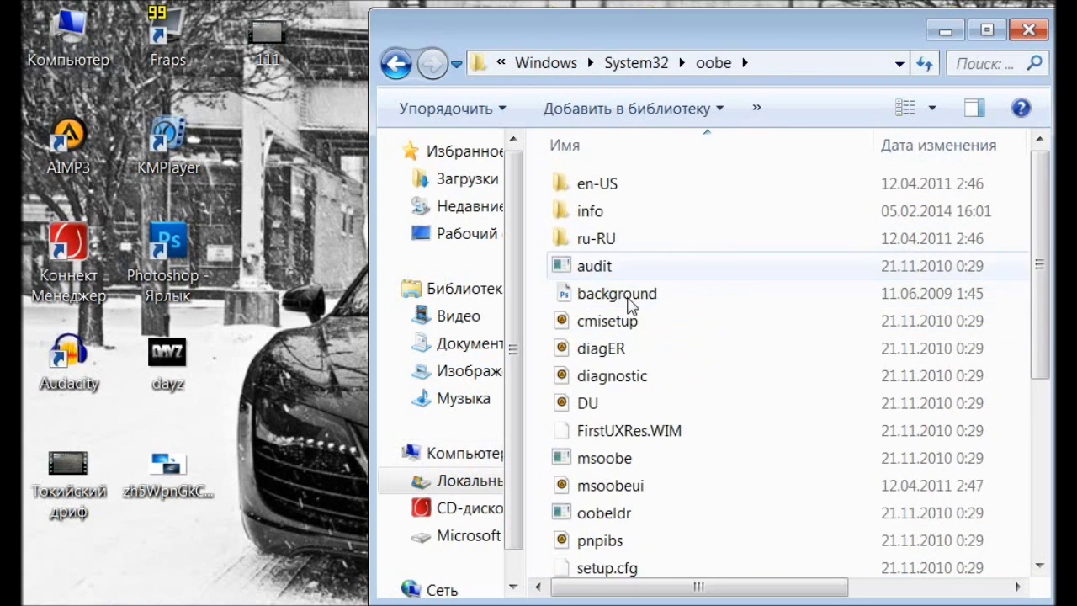
{"action": "left_click", "coordinate": [600, 218]}
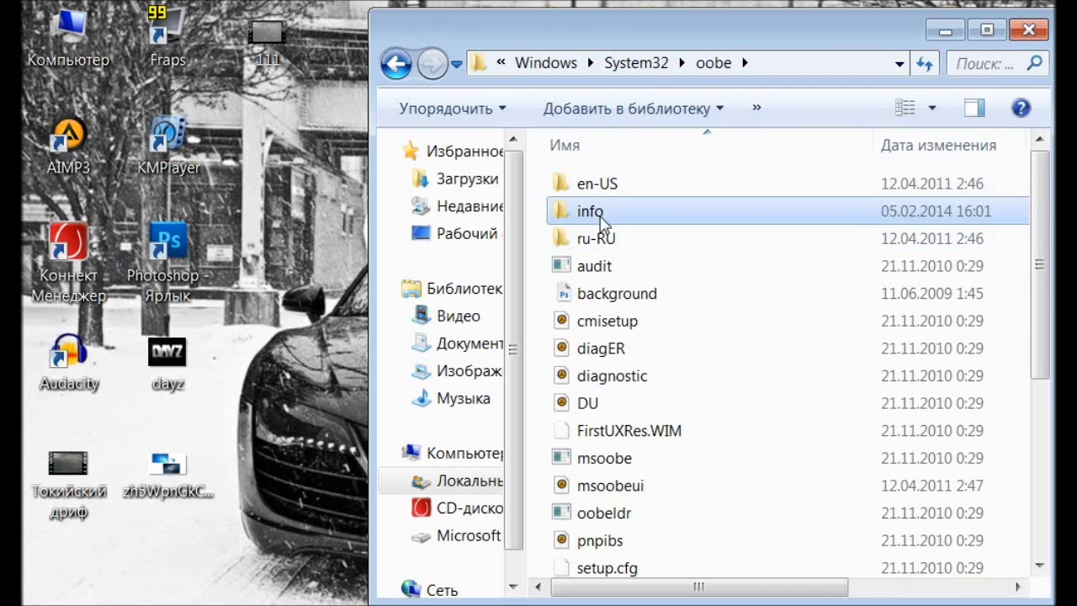
{"action": "double_click", "coordinate": [600, 218]}
{"action": "left_click", "coordinate": [395, 64]}
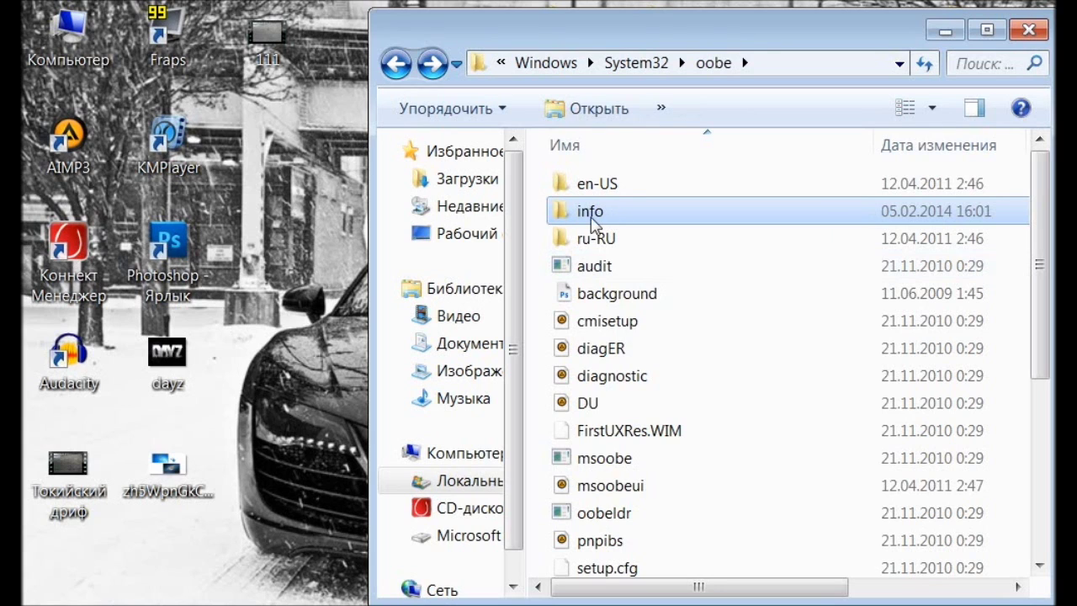
{"action": "double_click", "coordinate": [599, 221]}
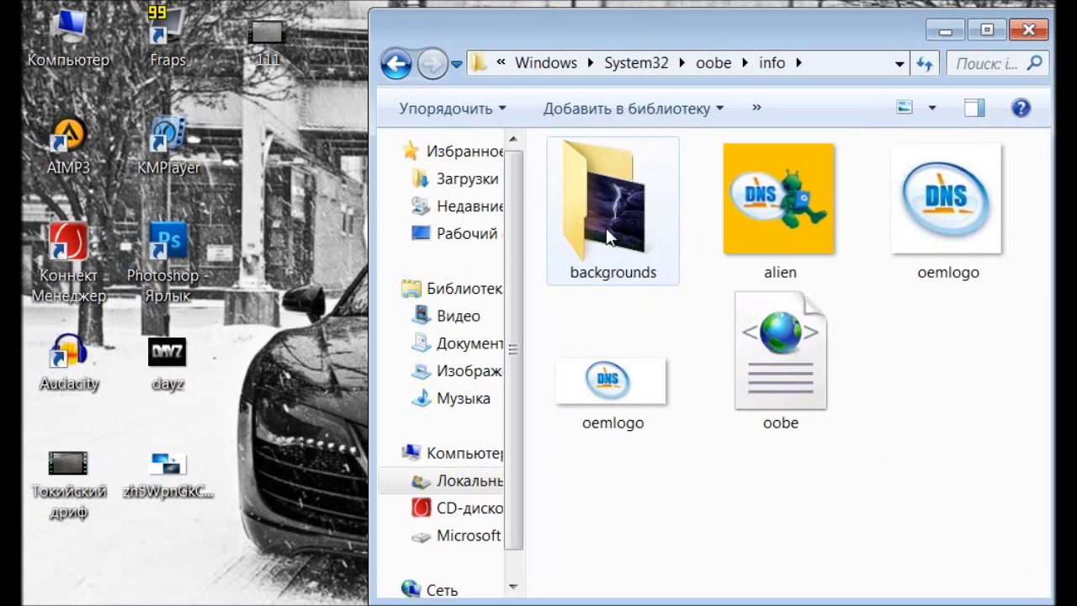
{"action": "double_click", "coordinate": [610, 225]}
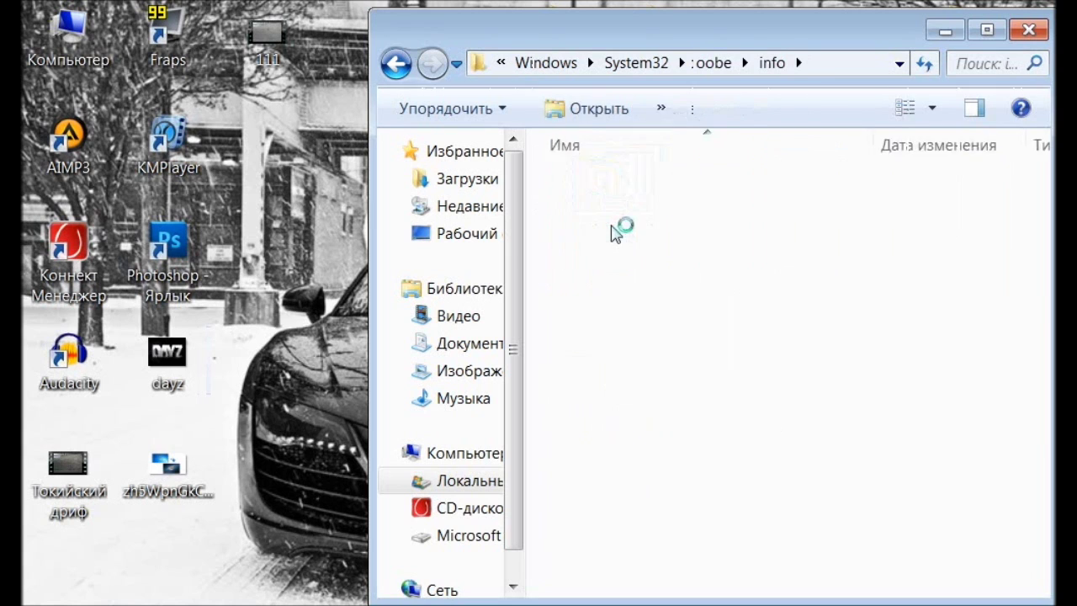
- Preview the dayz image on the desktop, close the preview and rename the file backgroundDefault
{"action": "double_click", "coordinate": [177, 383]}
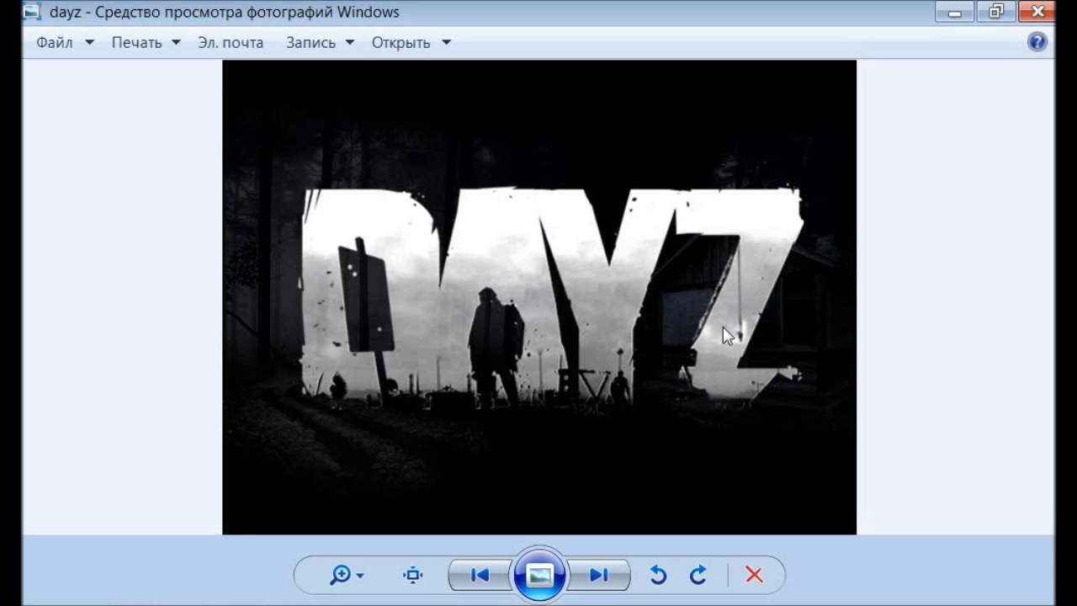
{"action": "left_click", "coordinate": [1036, 12]}
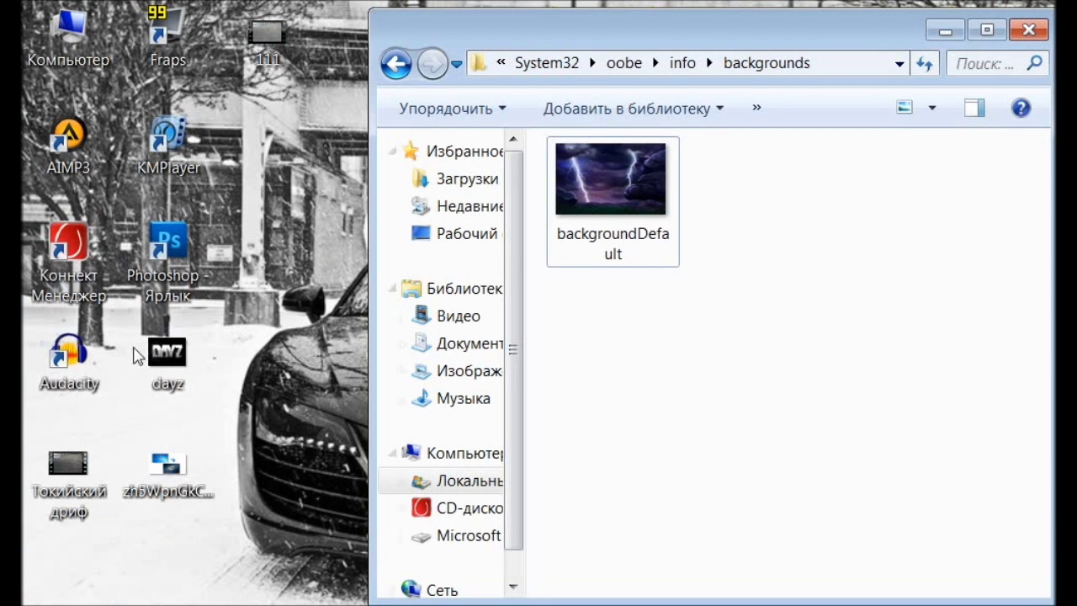
{"action": "left_click", "coordinate": [175, 387]}
{"action": "left_click", "coordinate": [187, 389]}
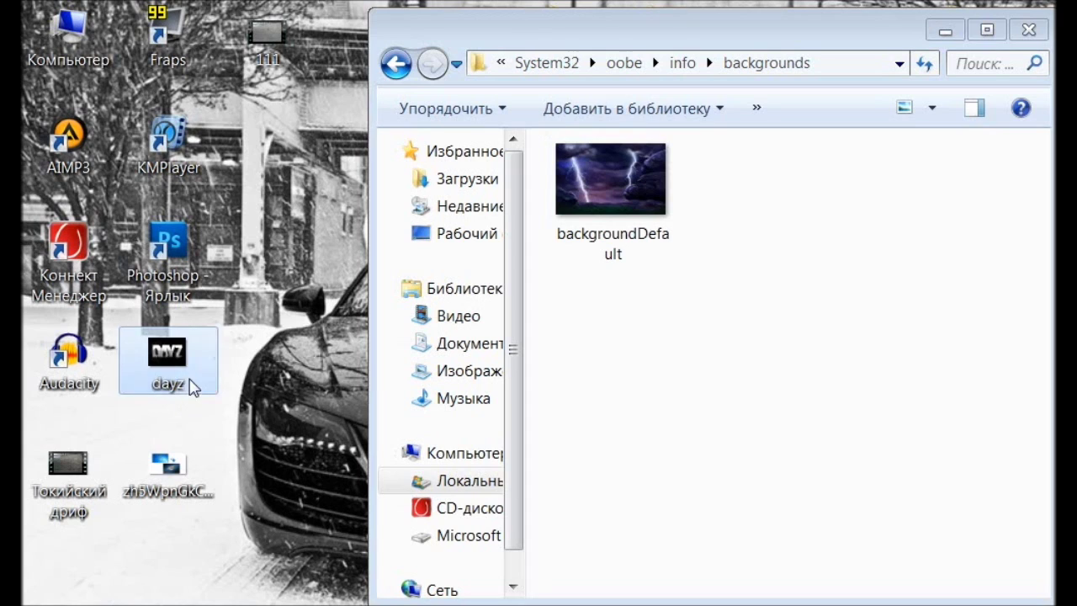
{"action": "key", "text": "BackSpace"}
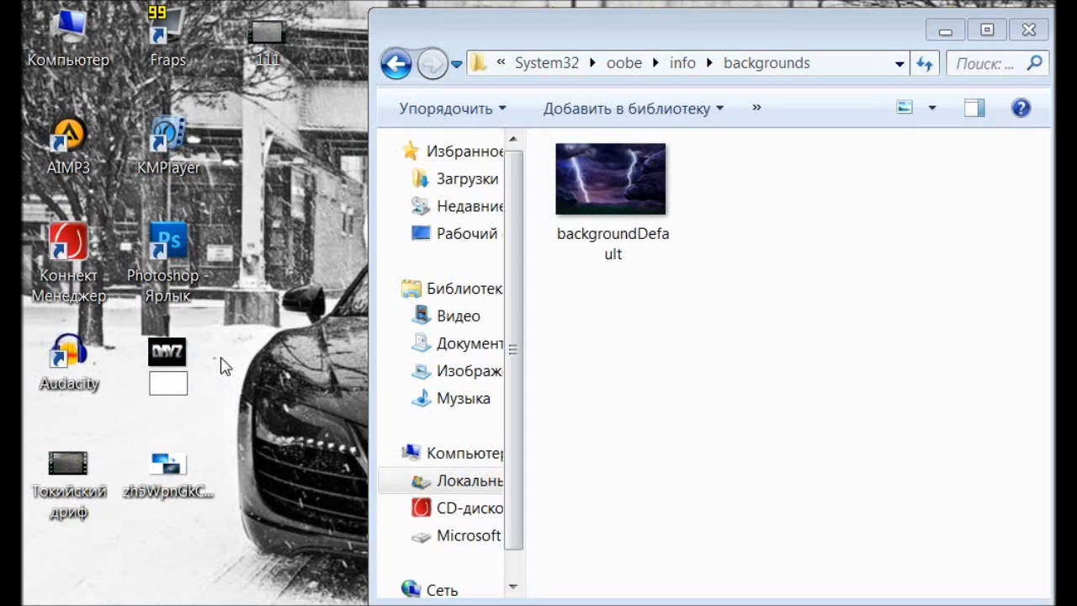
{"action": "type", "text": "backg"}
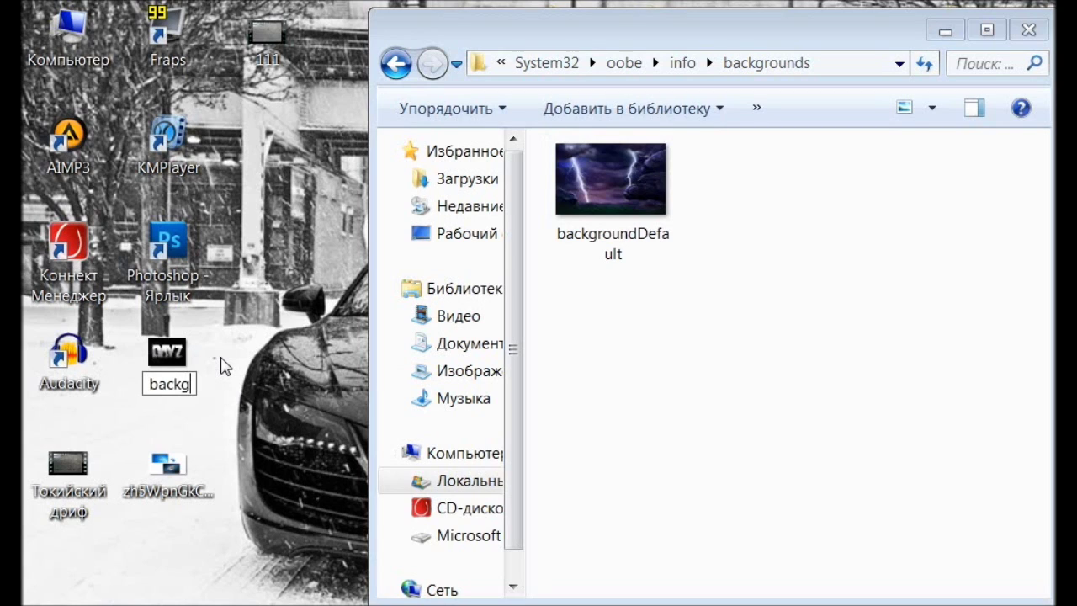
{"action": "type", "text": "roud"}
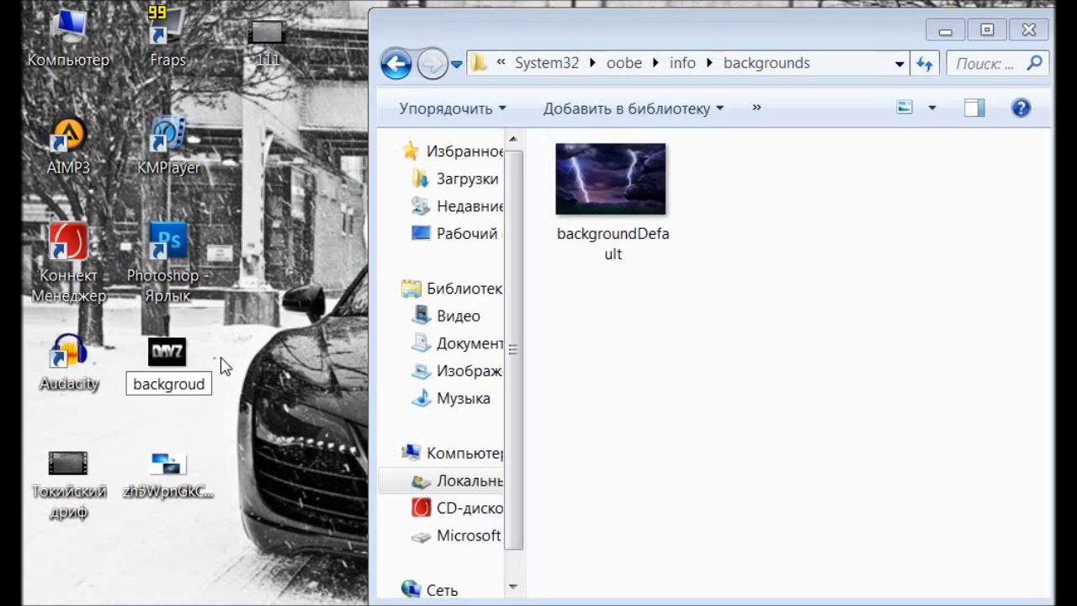
{"action": "key", "text": "BackSpace"}
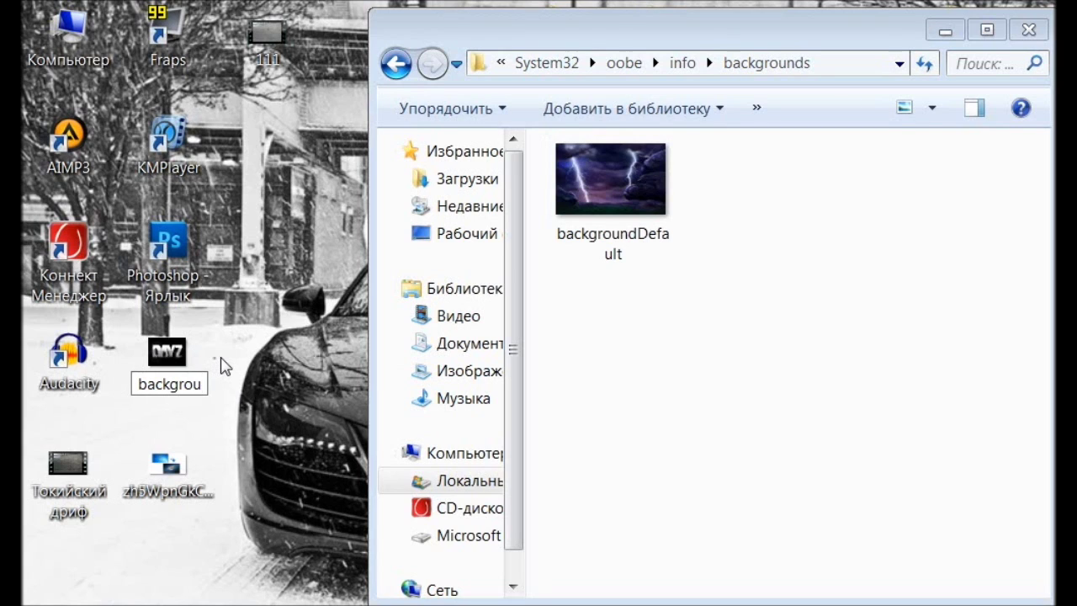
{"action": "type", "text": "nd"}
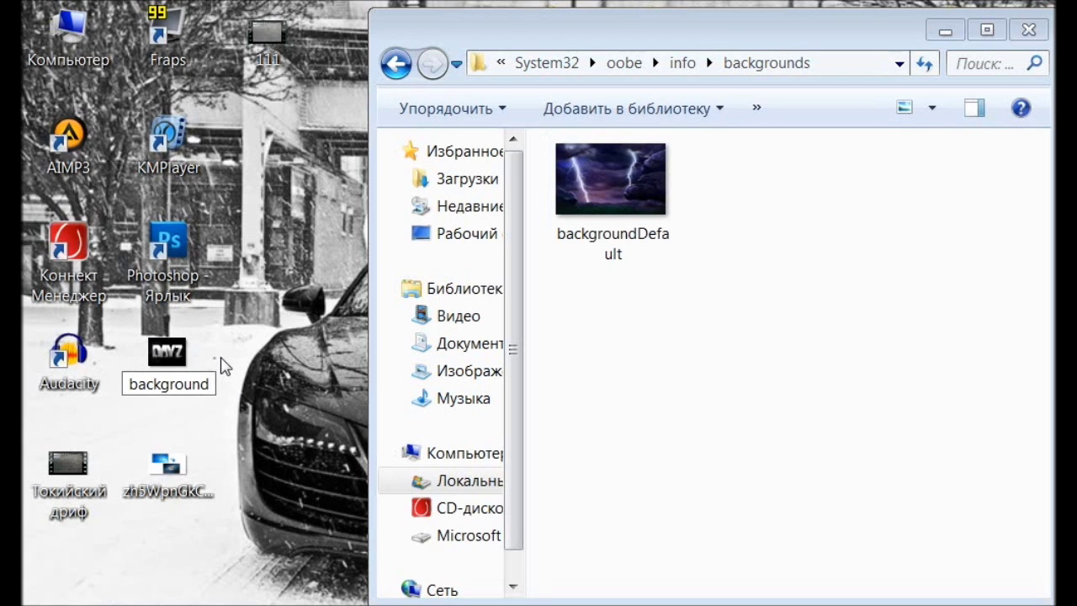
{"action": "type", "text": "De"}
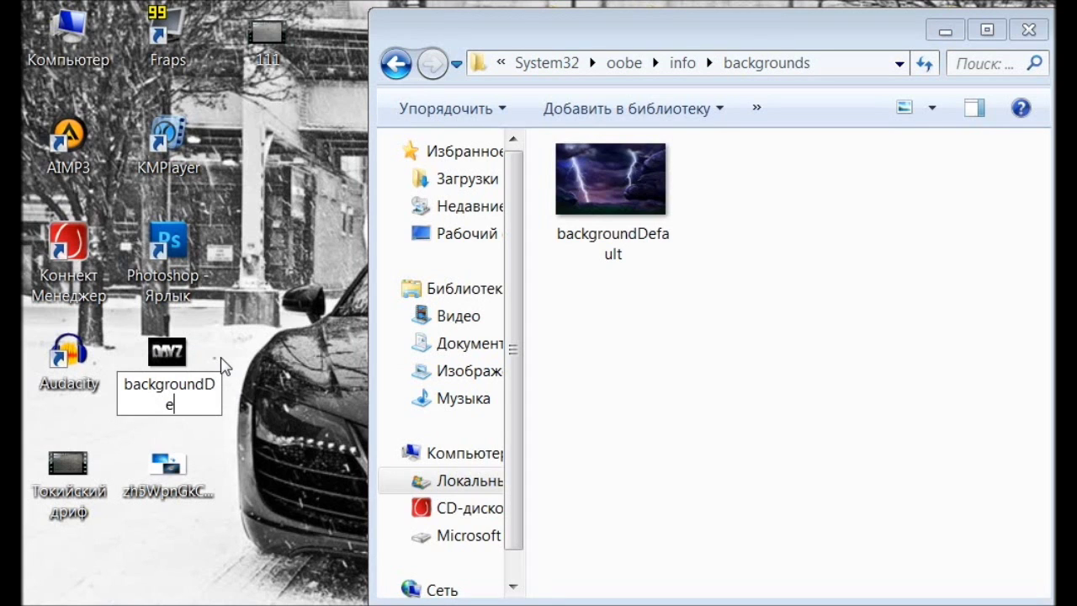
{"action": "type", "text": "lfault"}
{"action": "key", "text": "Return"}
- Move the existing lightning backgroundDefault image out of the backgrounds folder to the desktop, keeping both files
{"action": "key", "text": "alt+Tab"}
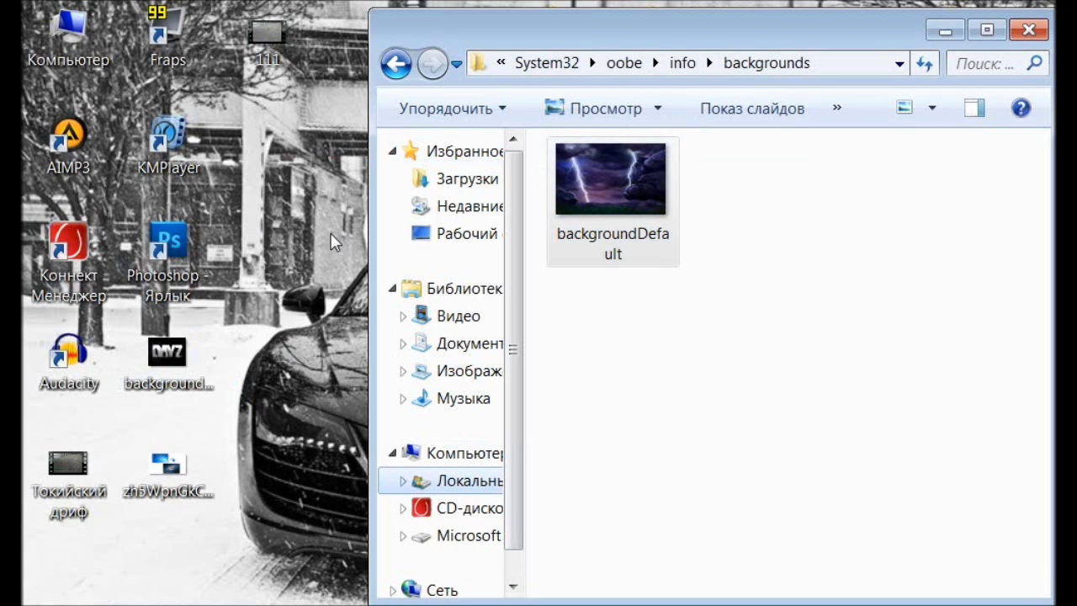
{"action": "left_click", "coordinate": [302, 217]}
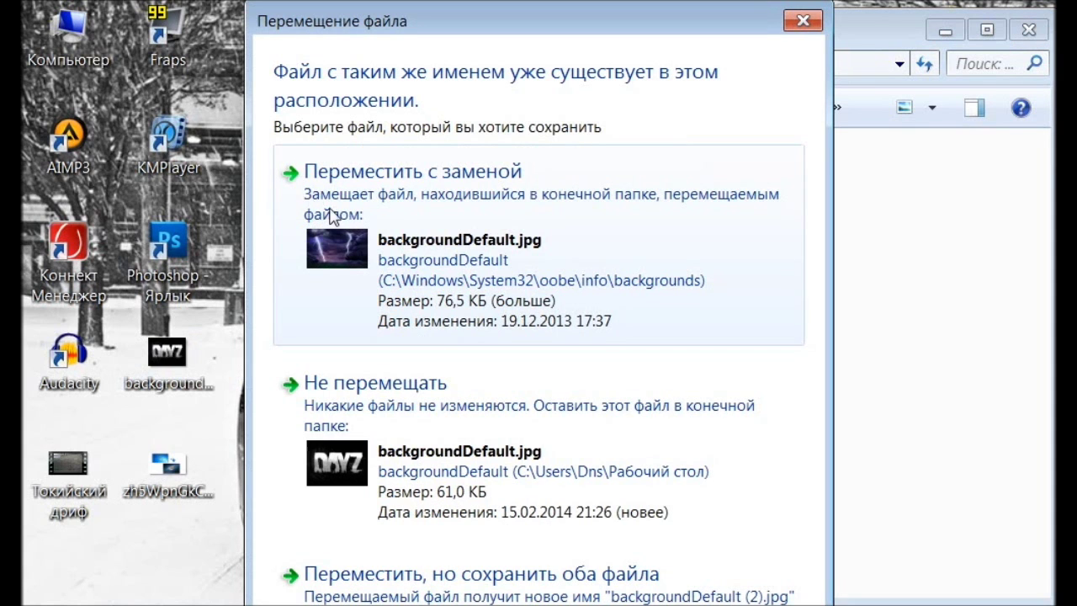
{"action": "left_click", "coordinate": [444, 588]}
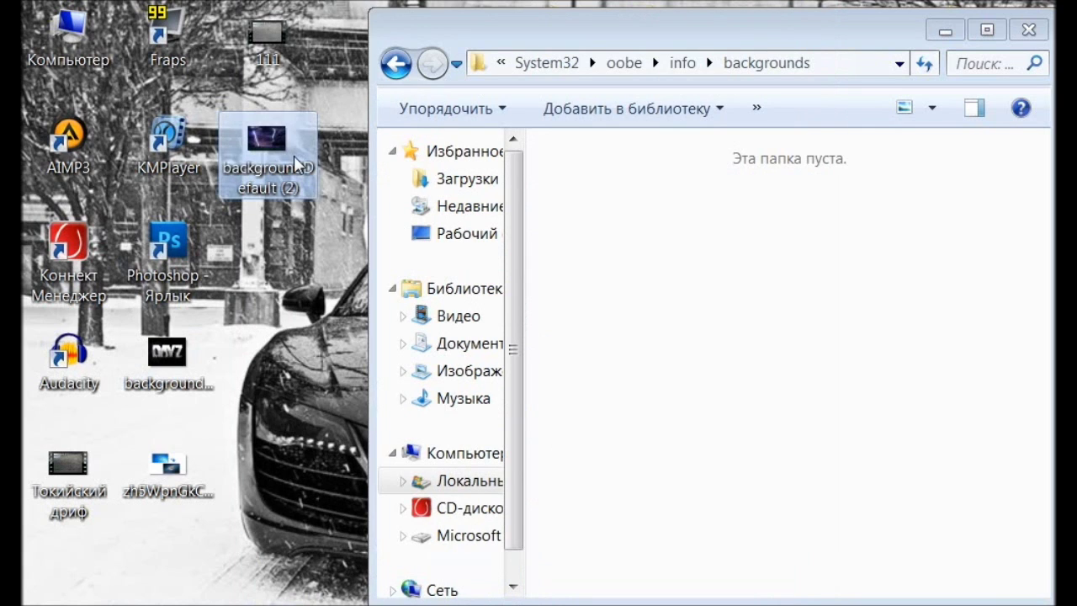
- Move the renamed DAYZ image from the desktop into the empty backgrounds folder and clear the selection
{"action": "left_click", "coordinate": [168, 364]}
{"action": "key", "text": "ctrl+x"}
{"action": "left_click", "coordinate": [598, 238]}
{"action": "key", "text": "ctrl+v"}
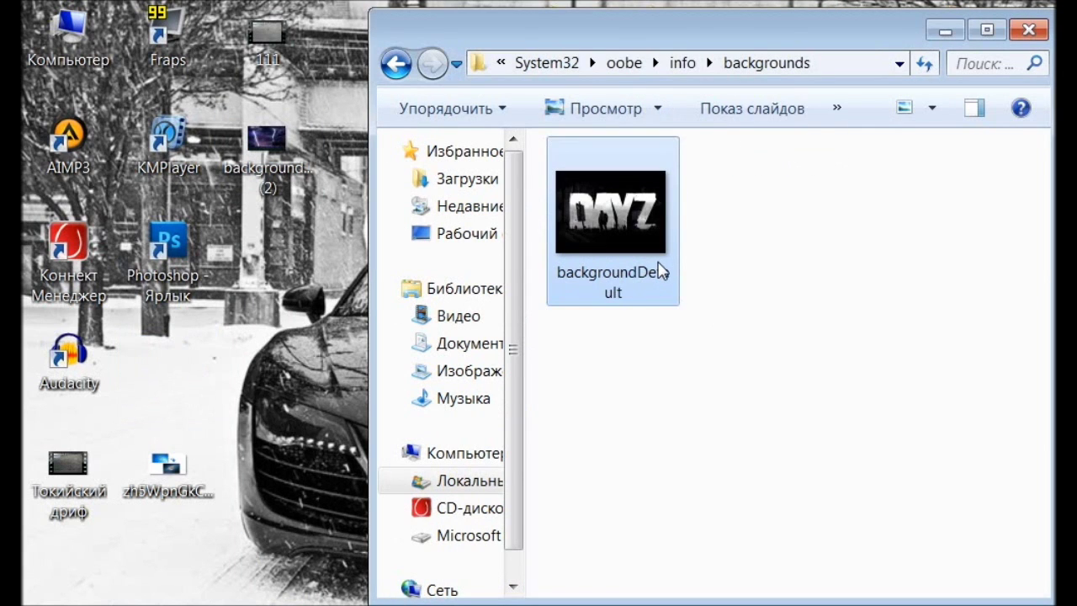
{"action": "left_click_drag", "start_coordinate": [573, 344], "coordinate": [665, 307]}
{"action": "left_click", "coordinate": [678, 356]}
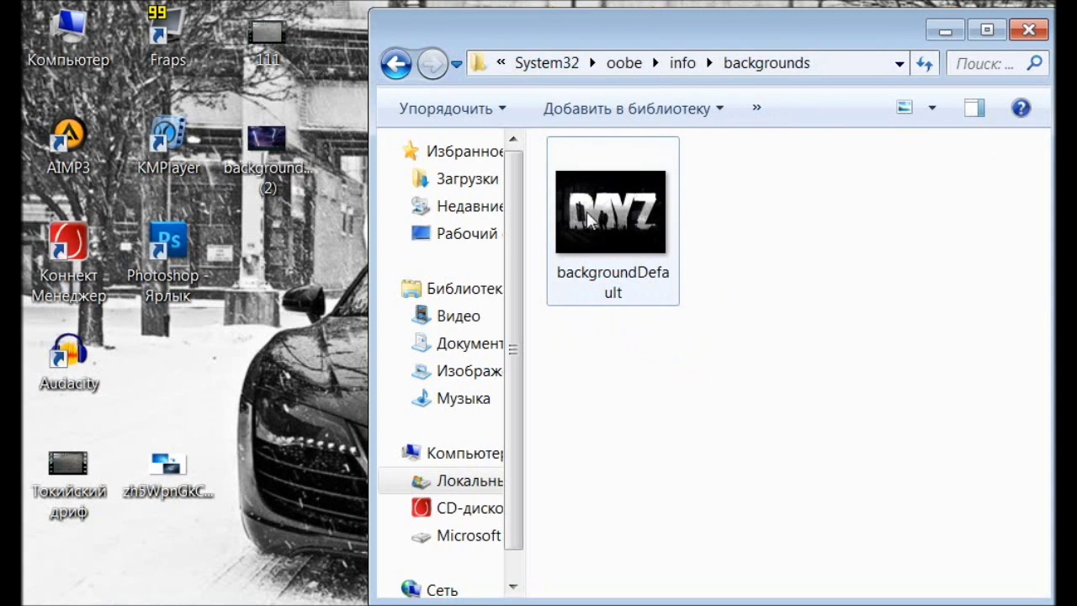